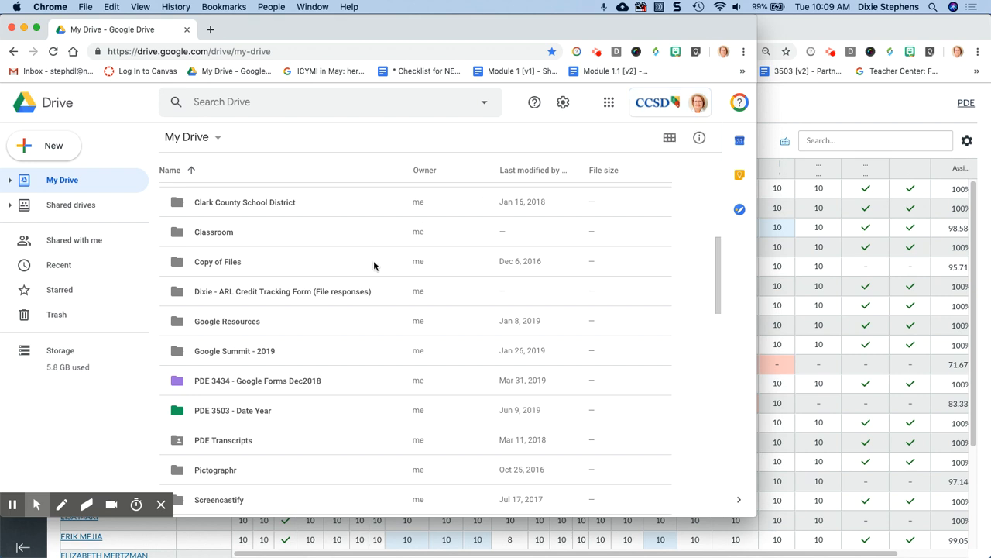
- Open the PDE 3503 - Date Year folder from My Drive
{"action": "left_click", "coordinate": [199, 416]}
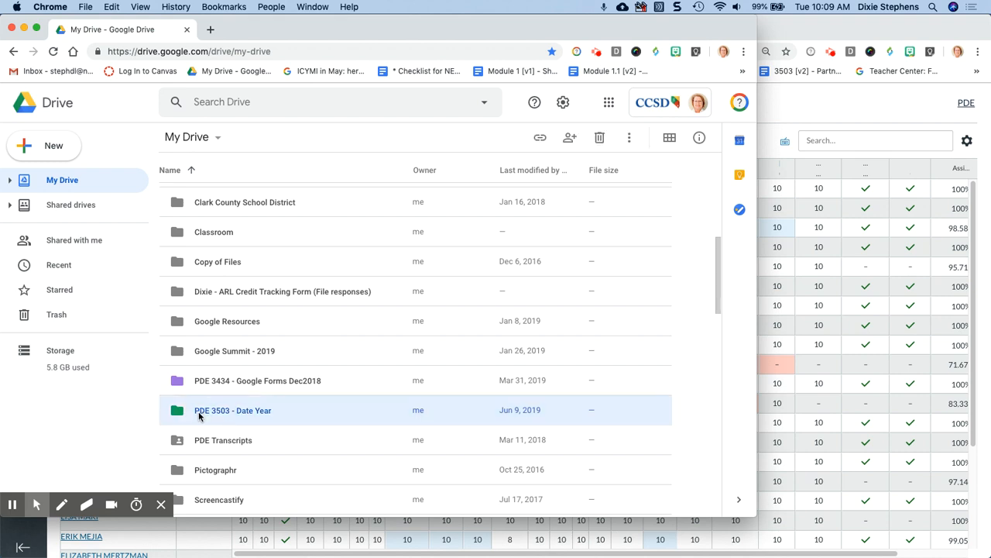
{"action": "double_click", "coordinate": [199, 416]}
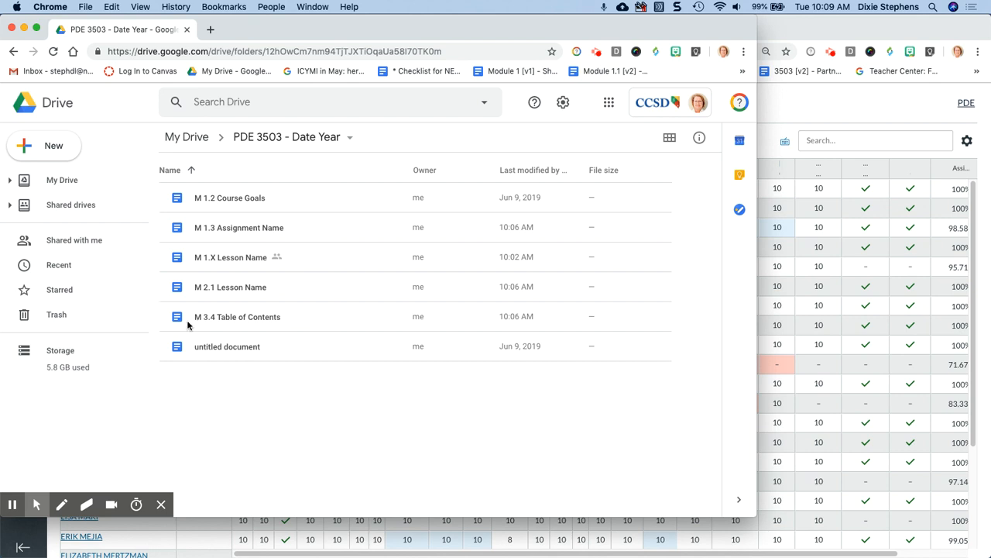
- Create a new blank Google Docs document from the New menu
{"action": "left_click", "coordinate": [50, 154]}
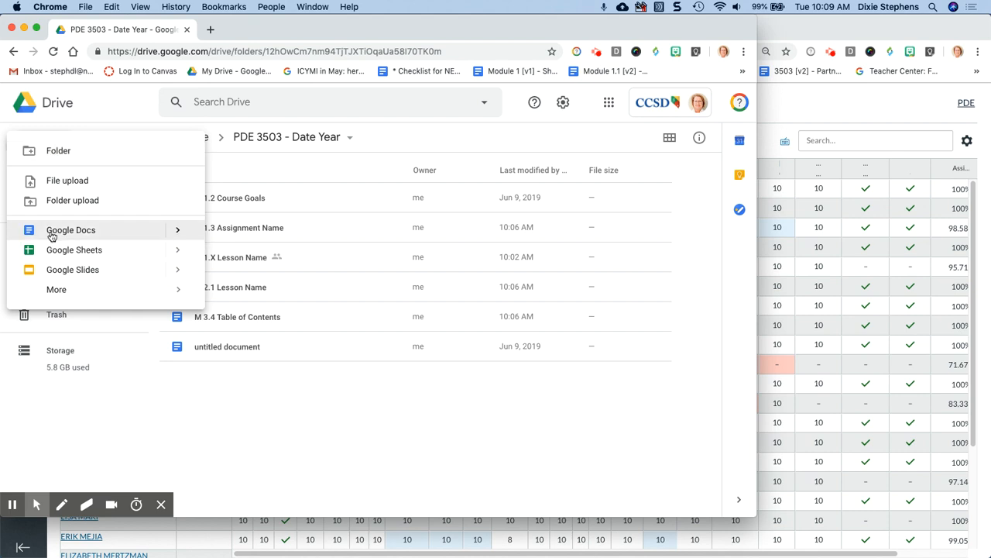
{"action": "left_click", "coordinate": [177, 235]}
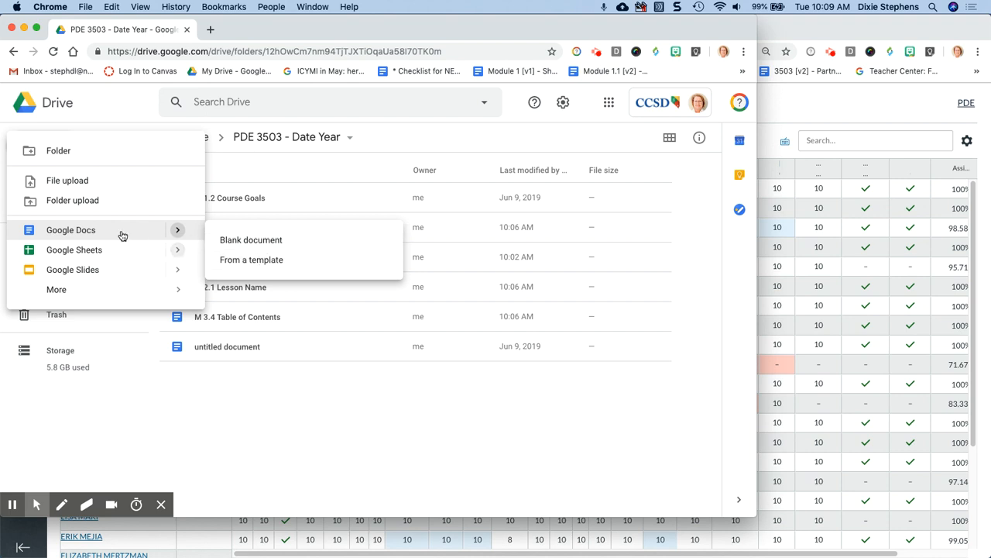
{"action": "left_click", "coordinate": [71, 232]}
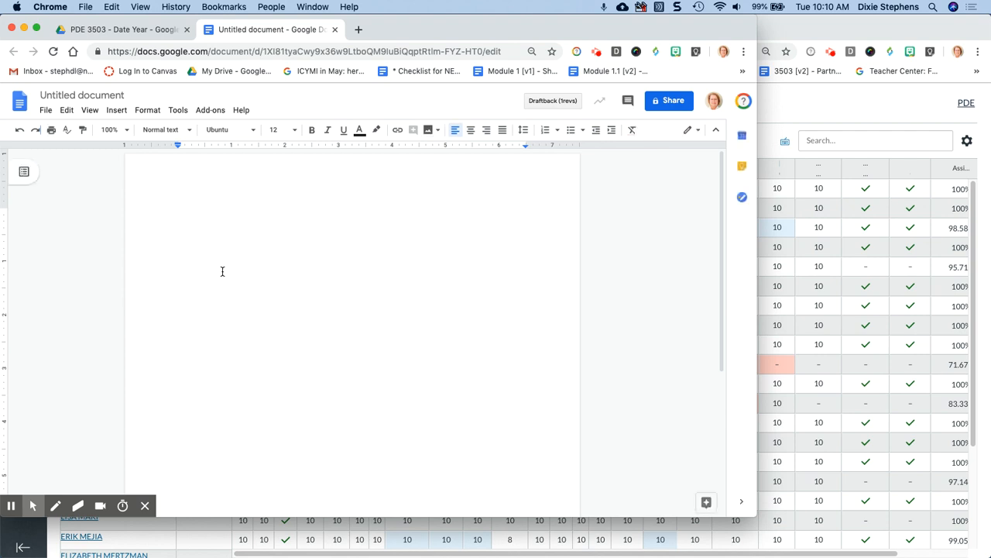
- Rename the Untitled document to 'M 1.3 Lesson Name'
{"action": "left_click", "coordinate": [94, 99]}
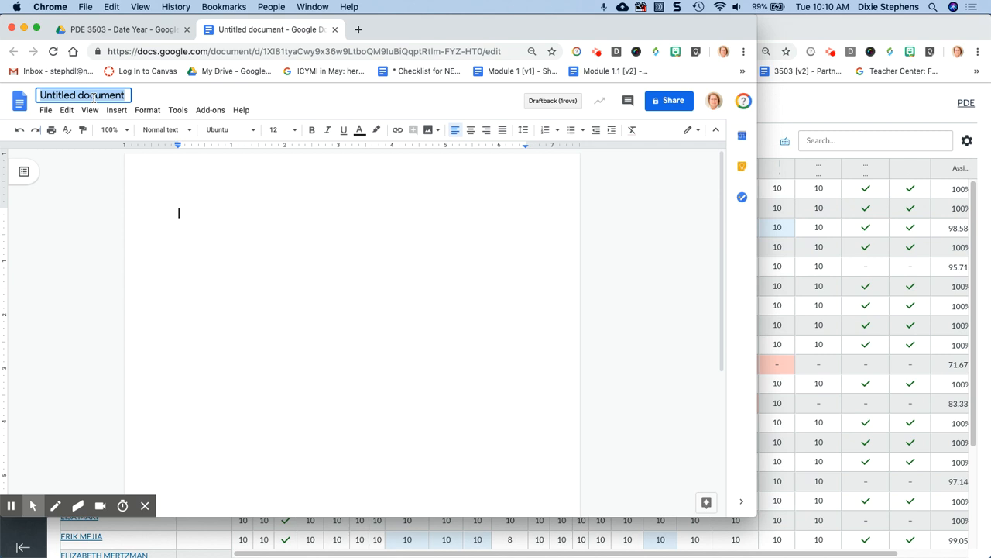
{"action": "type", "text": "M"}
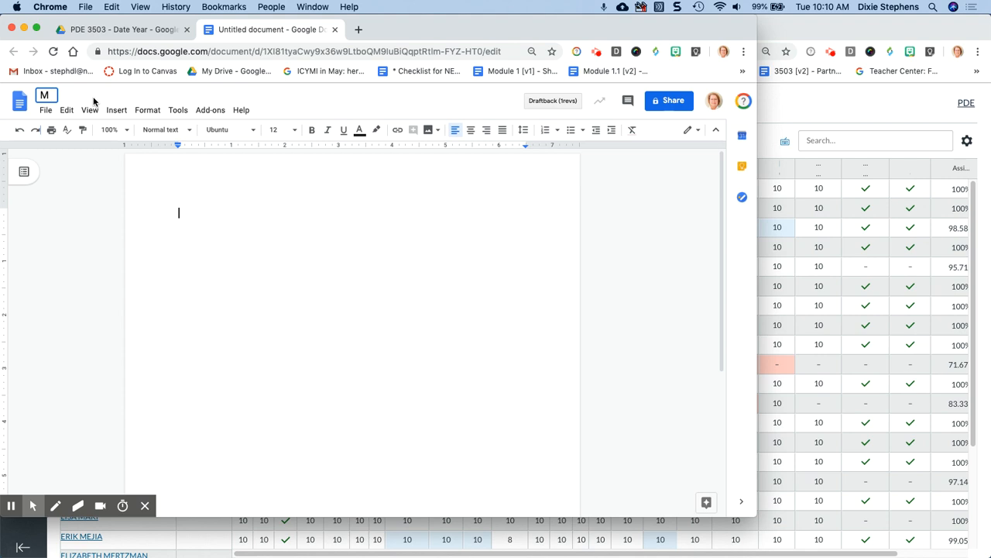
{"action": "type", "text": " 1.3 Lesson Name"}
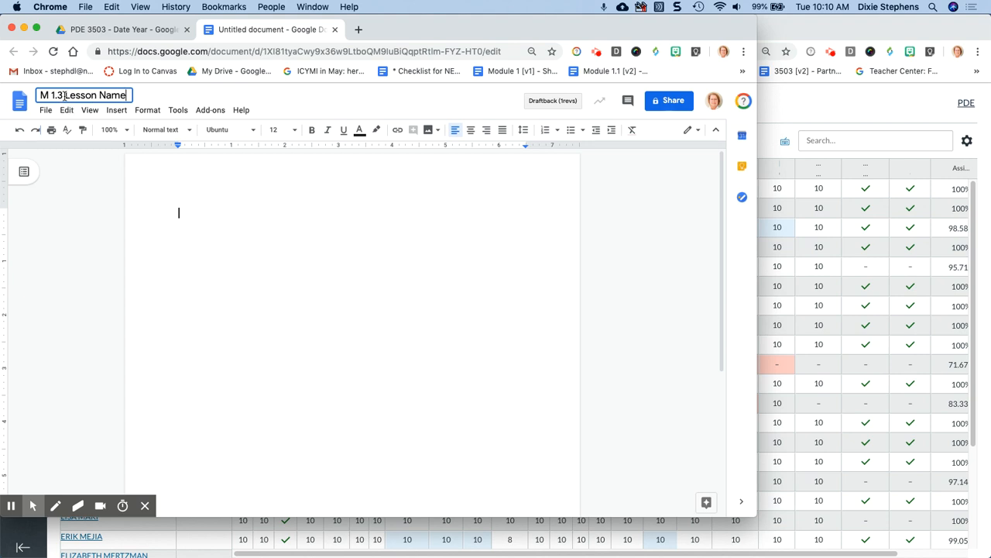
{"action": "left_click", "coordinate": [64, 95]}
{"action": "left_click_drag", "start_coordinate": [64, 95], "coordinate": [36, 97]}
{"action": "key", "text": "Return"}
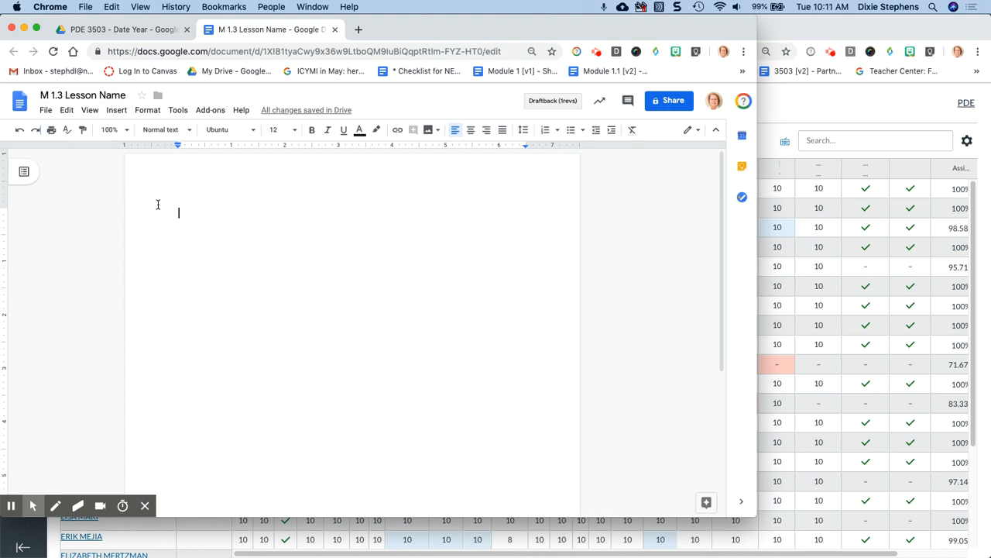
- In the Move dialog, browse from My Drive into the PDE 3503 - Date Year folder
{"action": "left_click", "coordinate": [159, 100]}
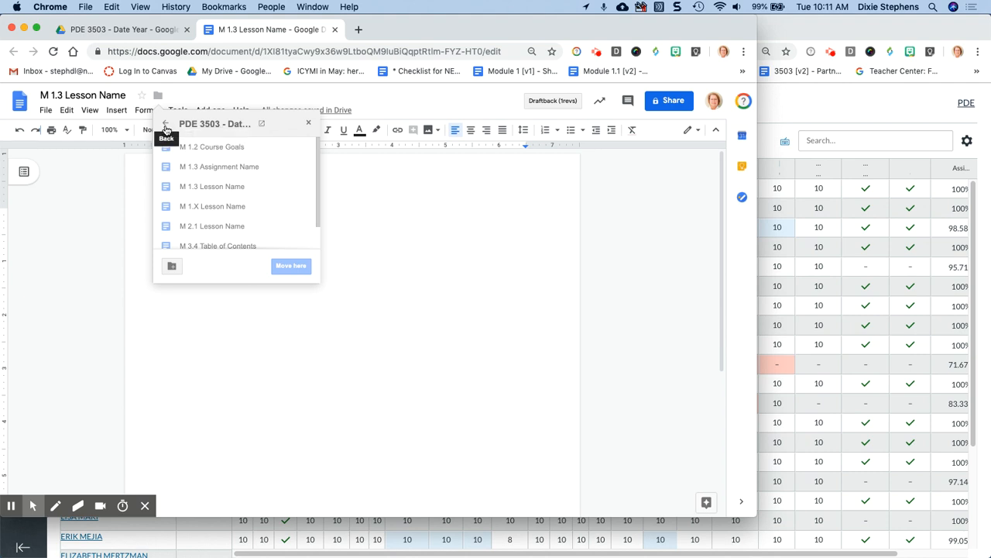
{"action": "scroll", "coordinate": [199, 159], "scroll_direction": "down", "scroll_amount": 1}
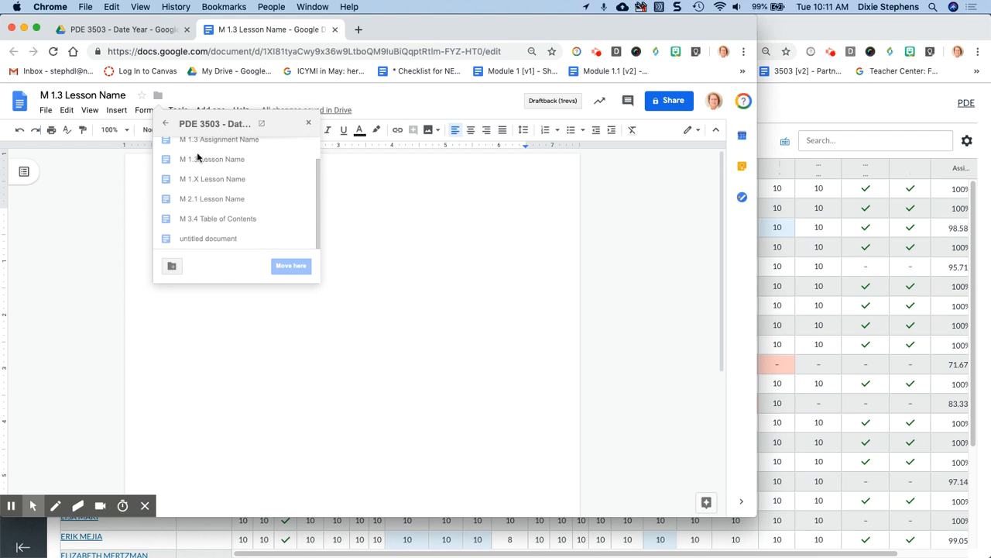
{"action": "scroll", "coordinate": [198, 157], "scroll_direction": "up", "scroll_amount": 1}
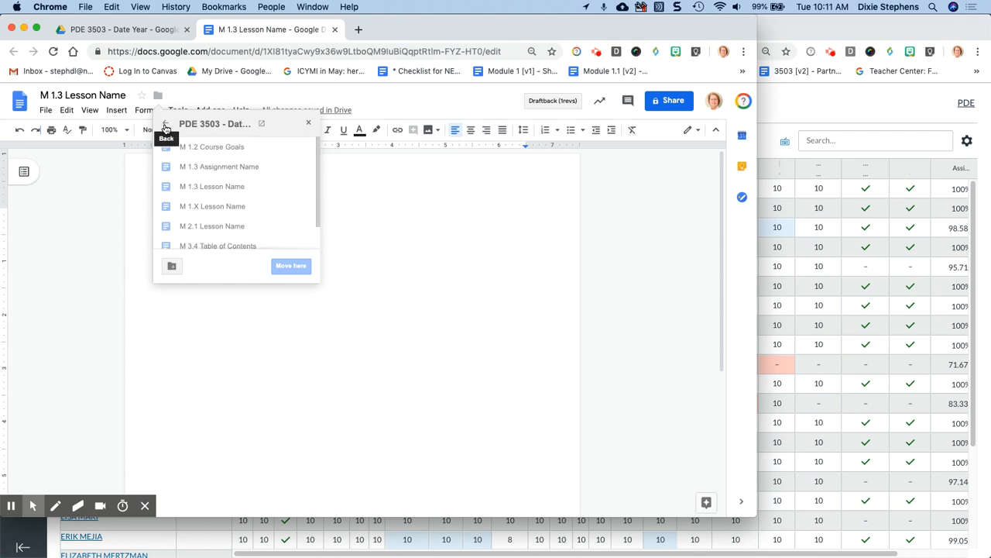
{"action": "left_click", "coordinate": [165, 129]}
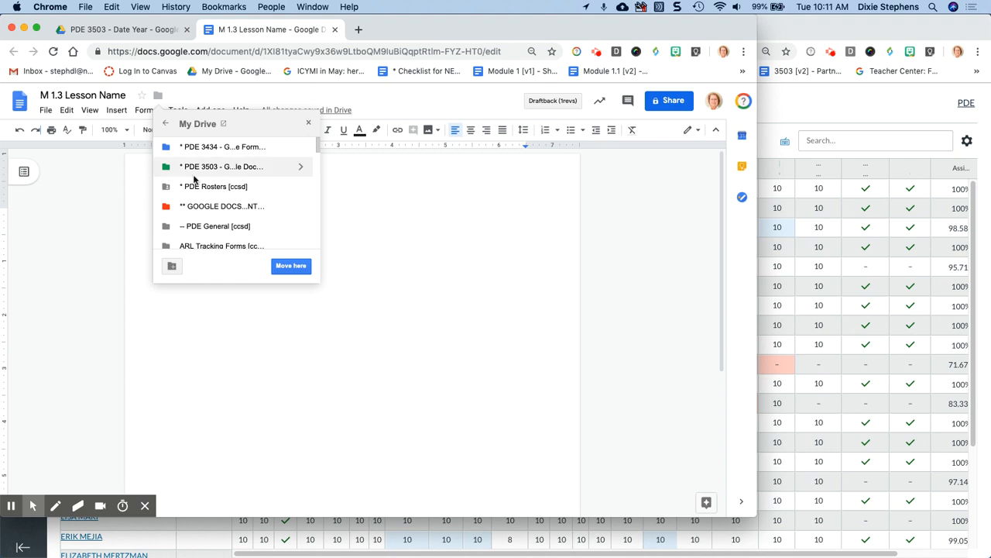
{"action": "scroll", "coordinate": [201, 188], "scroll_direction": "down", "scroll_amount": 10}
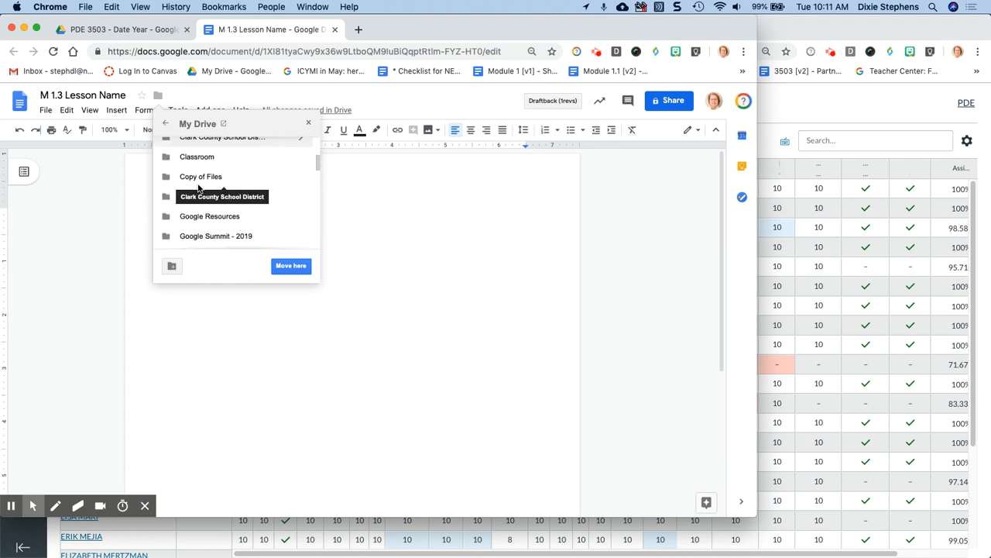
{"action": "scroll", "coordinate": [199, 190], "scroll_direction": "down", "scroll_amount": 3}
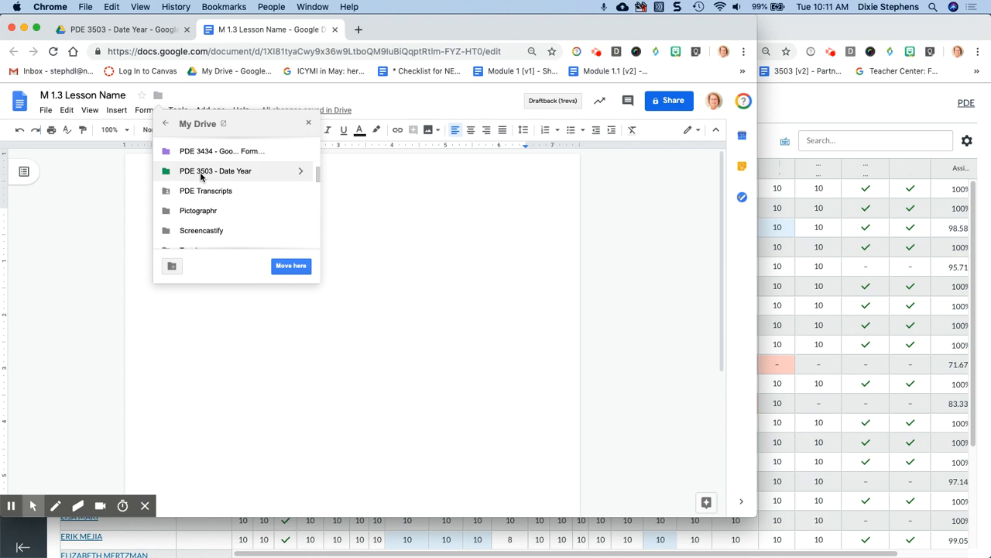
{"action": "left_click", "coordinate": [200, 173]}
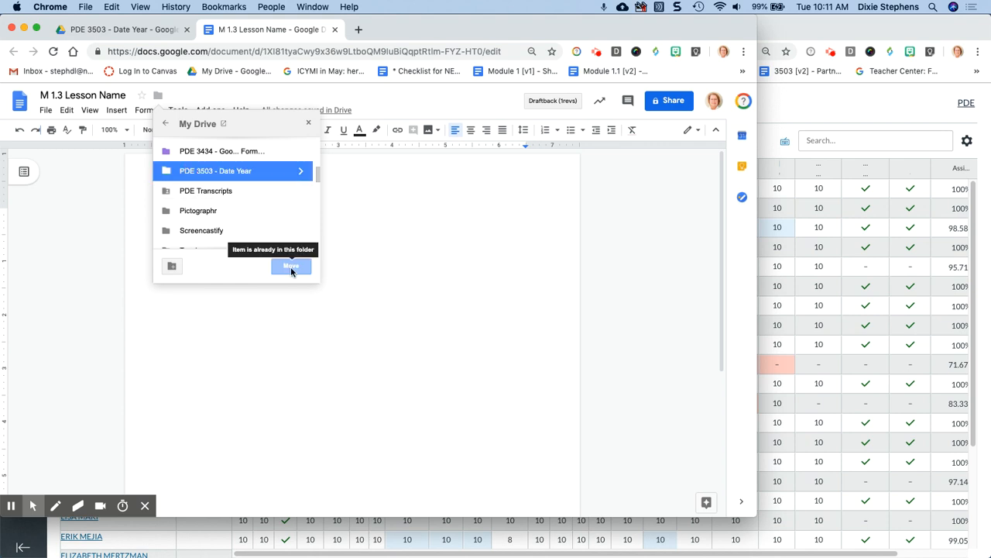
{"action": "left_click", "coordinate": [301, 175]}
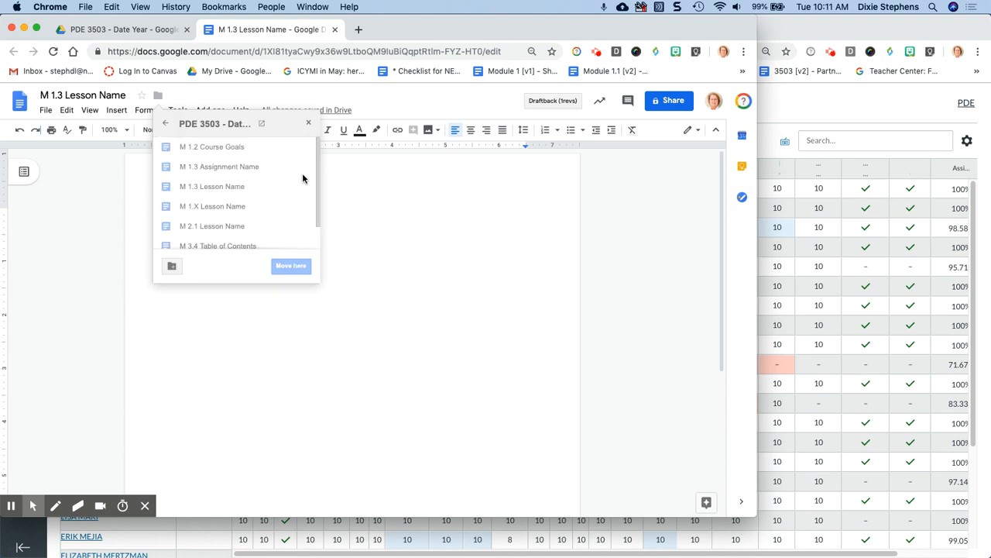
- Recheck the My Drive folder list, then close the Move dialog without moving the file
{"action": "left_click", "coordinate": [166, 126]}
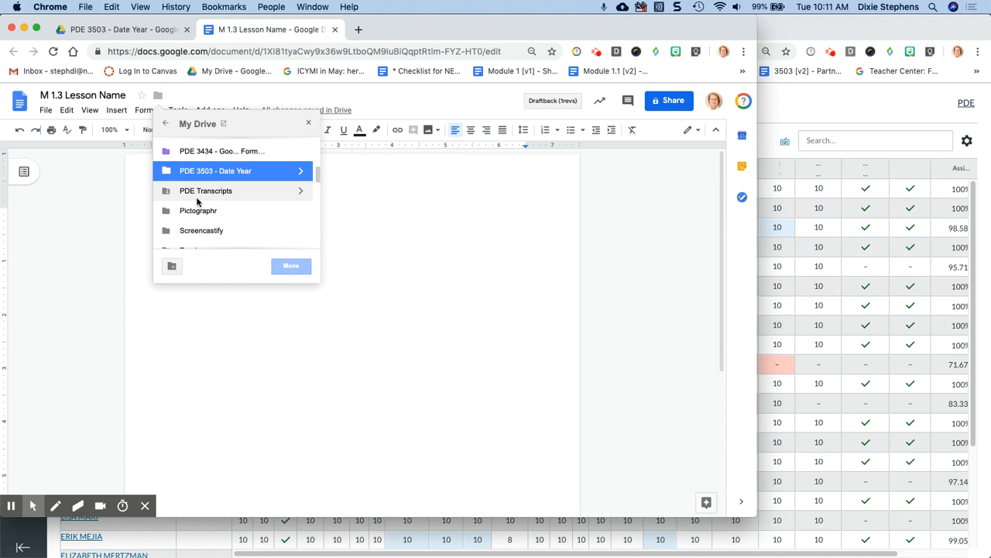
{"action": "scroll", "coordinate": [196, 202], "scroll_direction": "down", "scroll_amount": 2}
{"action": "left_click", "coordinate": [197, 213]}
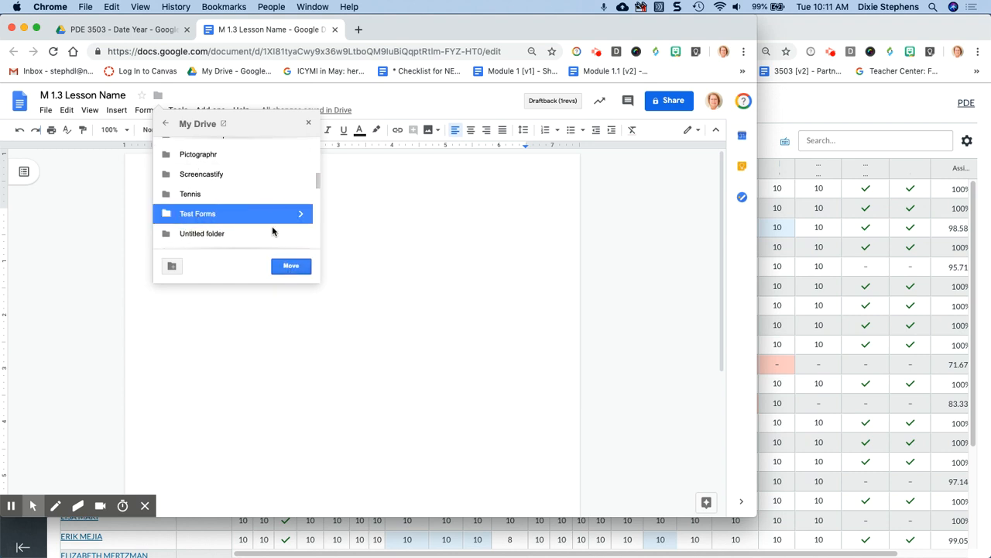
{"action": "scroll", "coordinate": [227, 215], "scroll_direction": "up", "scroll_amount": 2}
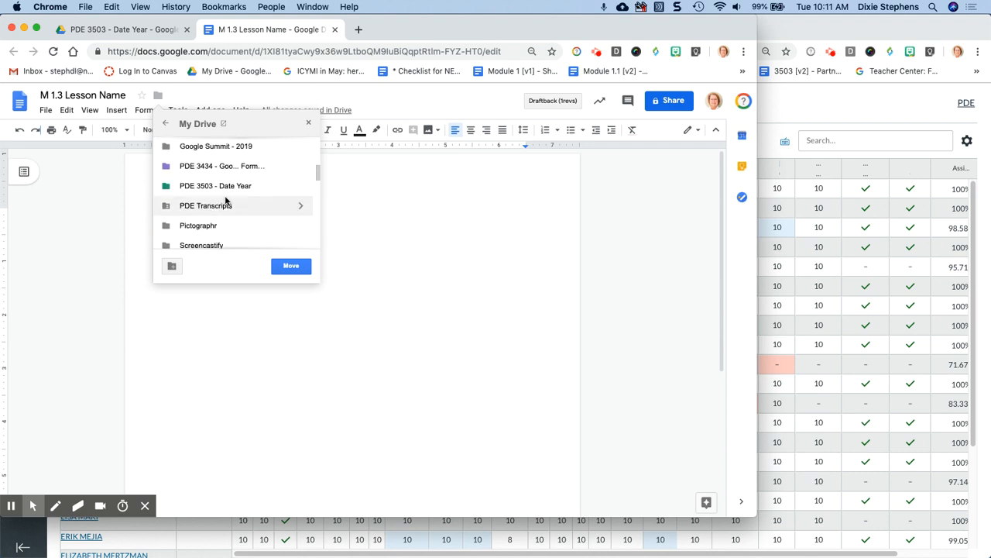
{"action": "left_click", "coordinate": [225, 188]}
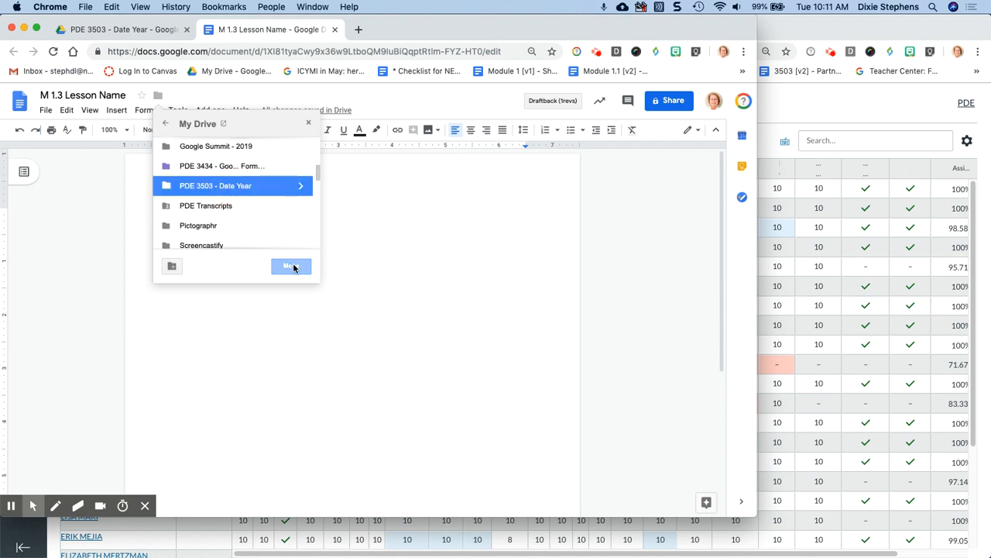
{"action": "left_click", "coordinate": [308, 123]}
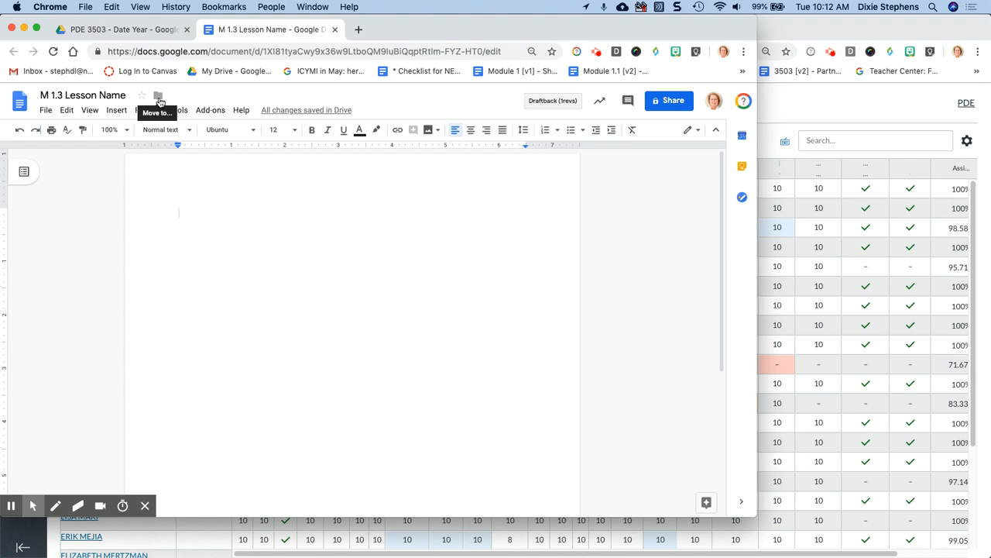
- Turn on link sharing so anyone in Clark County School District can edit, and copy the link
{"action": "left_click", "coordinate": [664, 105]}
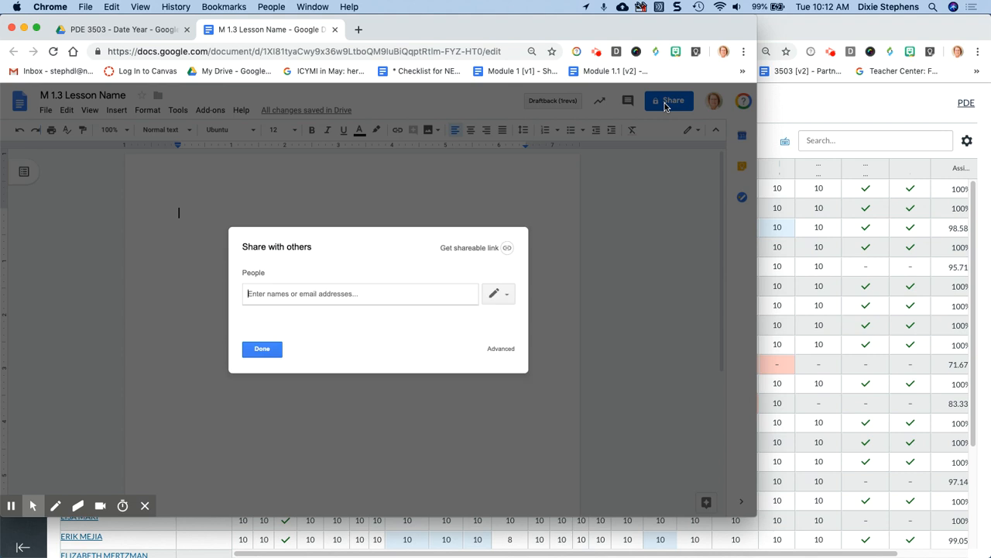
{"action": "left_click", "coordinate": [510, 248]}
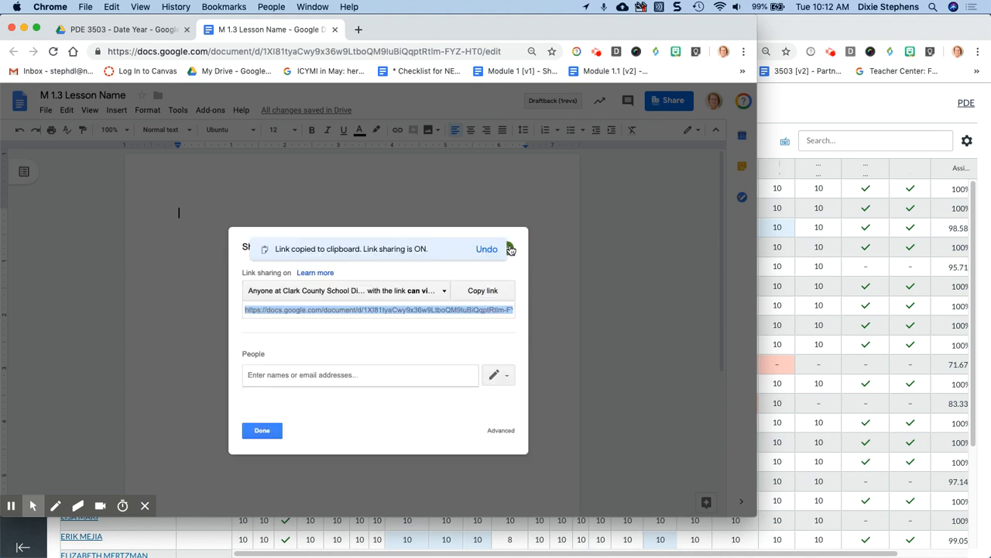
{"action": "left_click", "coordinate": [444, 292]}
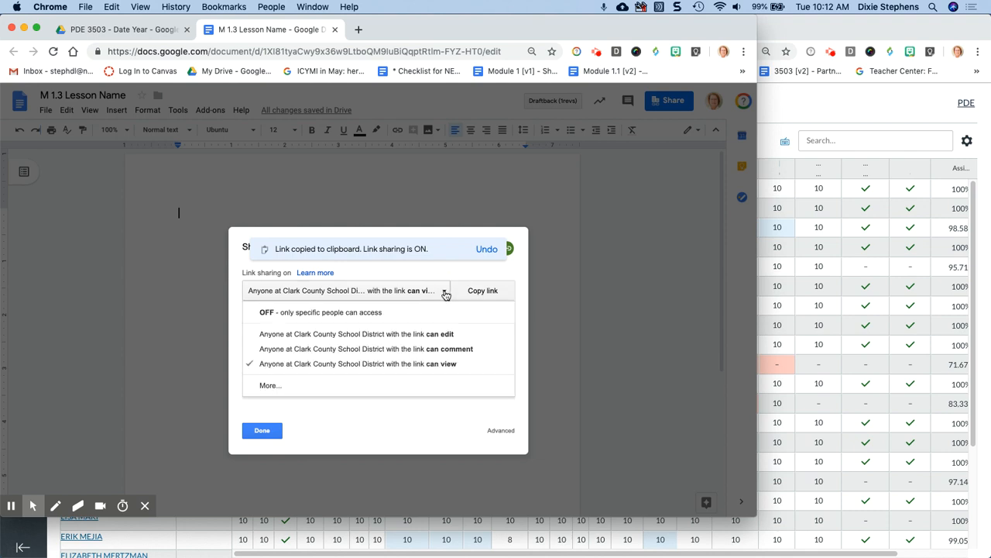
{"action": "left_click", "coordinate": [438, 336]}
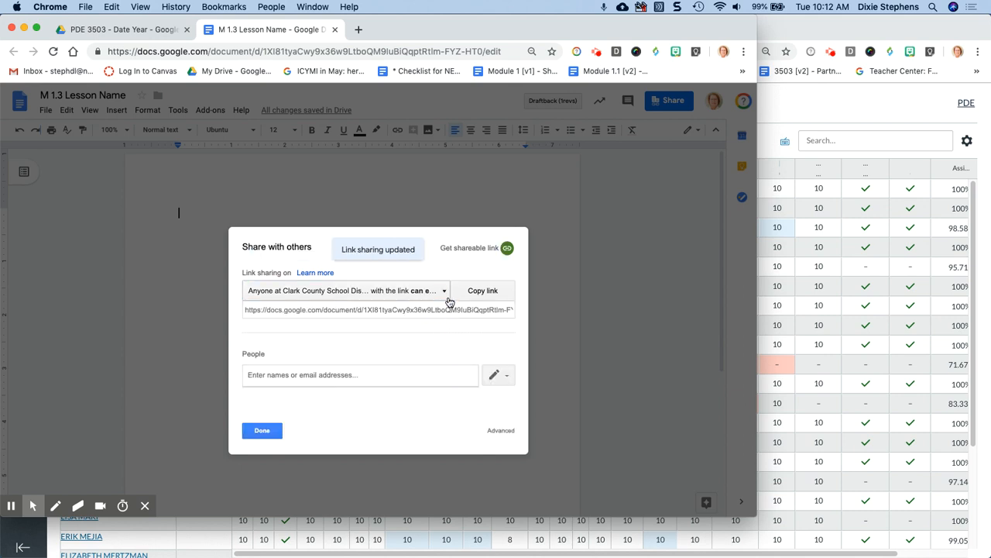
{"action": "left_click", "coordinate": [491, 296]}
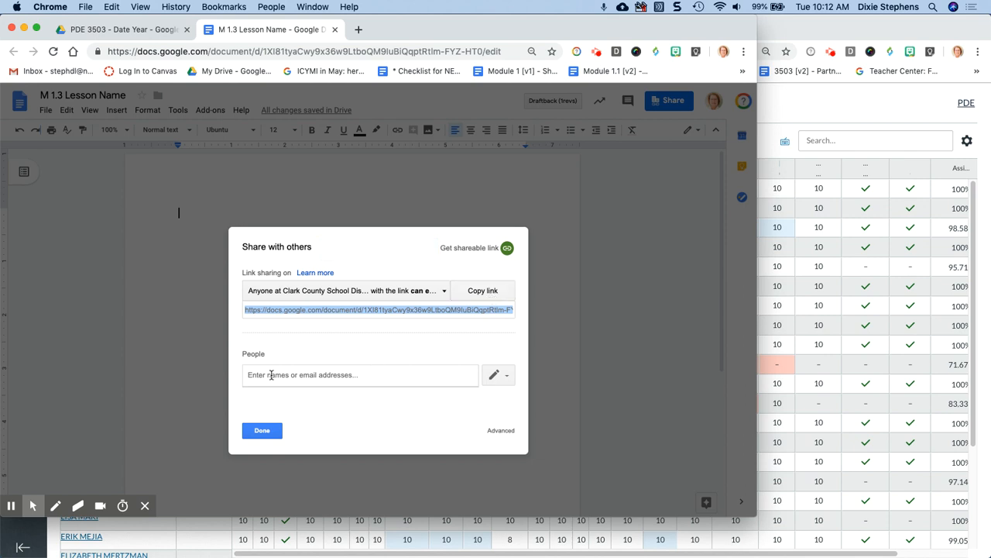
- Add the suggested Gmail contact as a recipient and type a placeholder note for them
{"action": "left_click", "coordinate": [259, 375]}
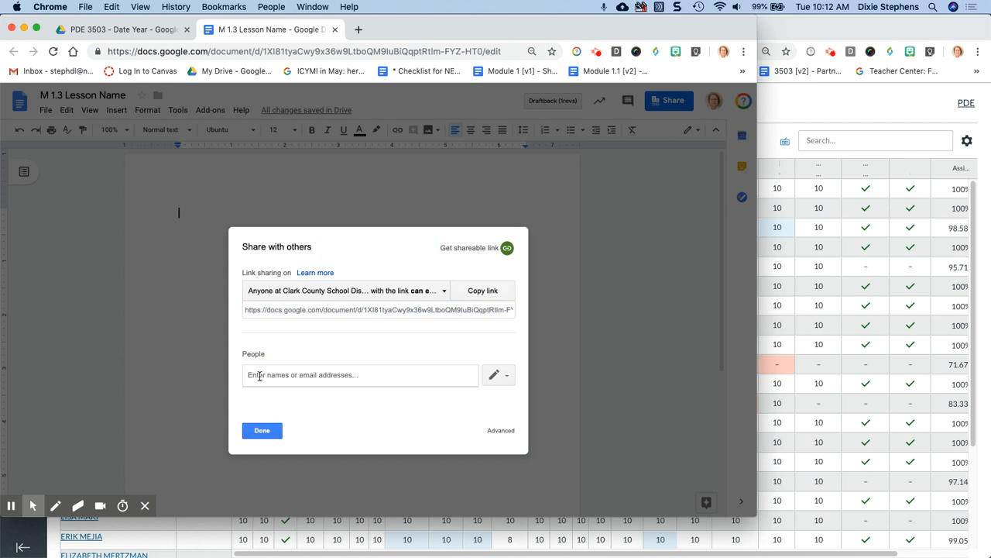
{"action": "type", "text": "pde"}
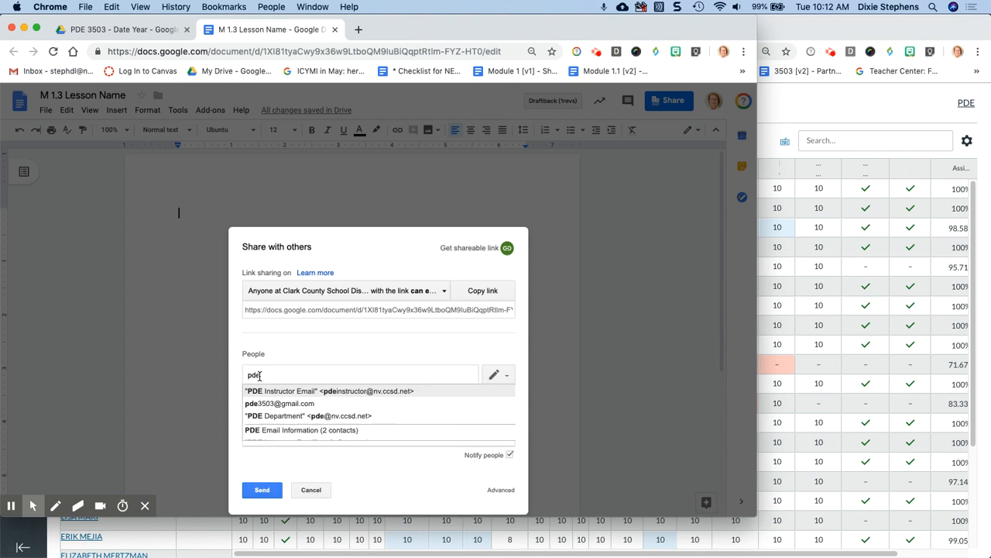
{"action": "left_click", "coordinate": [278, 403]}
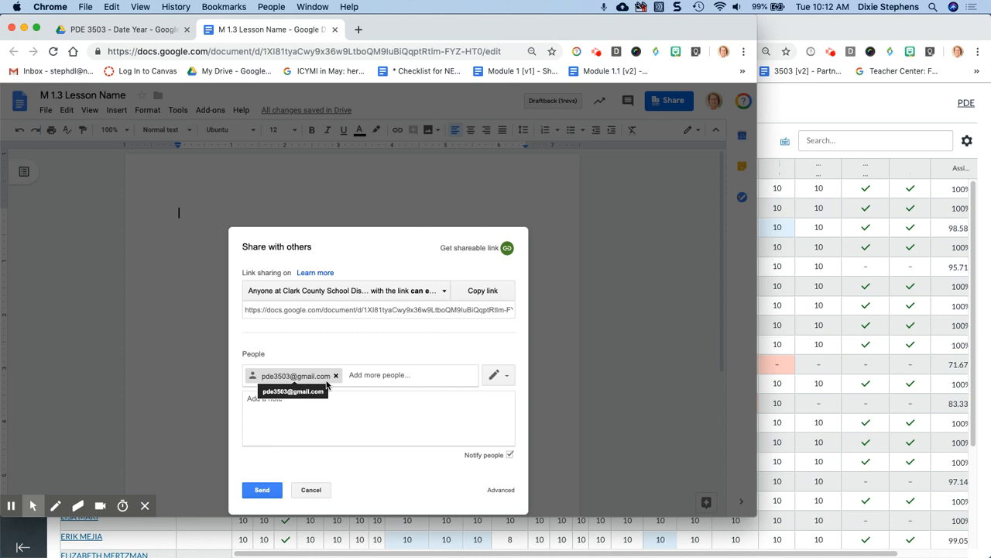
{"action": "left_click", "coordinate": [257, 398]}
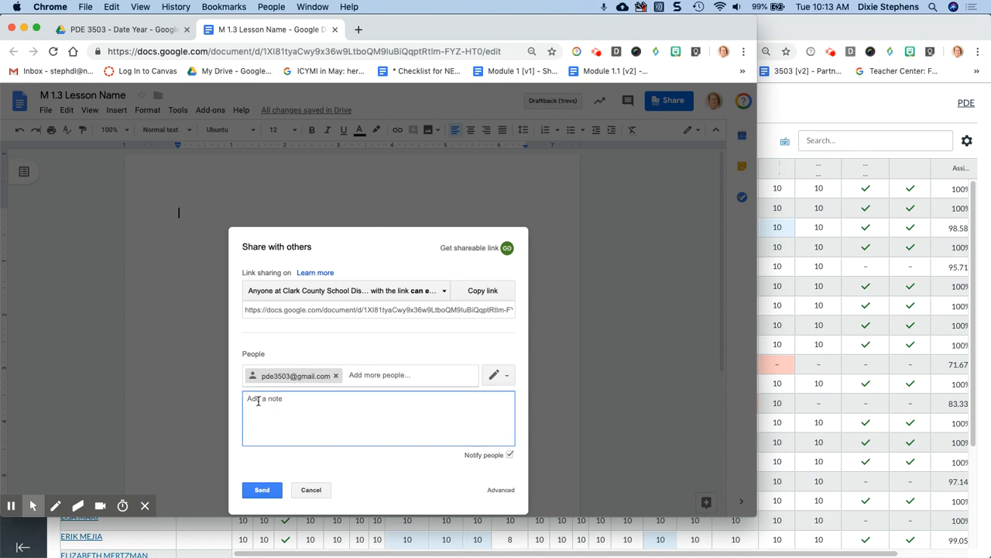
{"action": "type", "text": "laksdlfjsdlfsd jsdslfjsdf"}
- Turn link sharing off, send the invitation, and confirm sharing outside the organization
{"action": "left_click", "coordinate": [507, 248]}
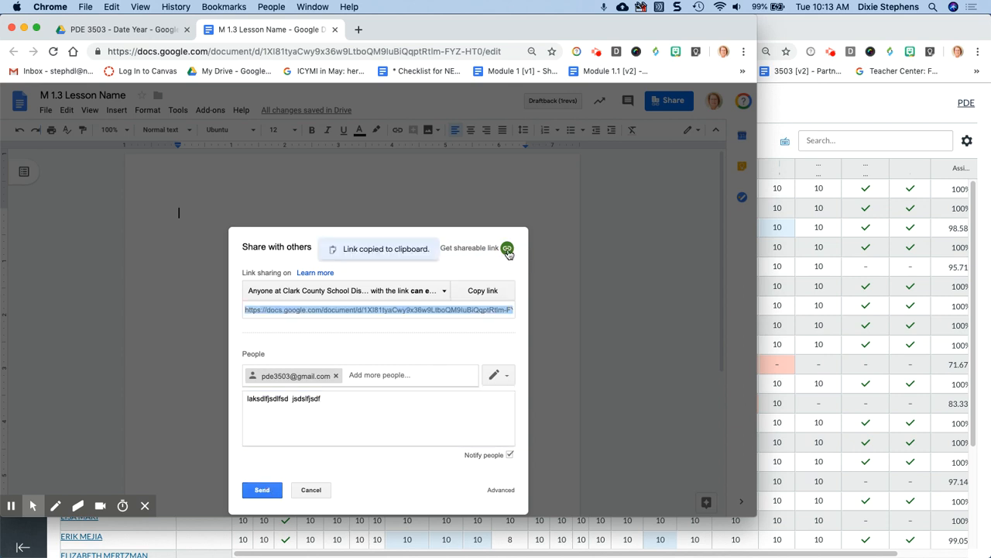
{"action": "left_click", "coordinate": [442, 292]}
{"action": "left_click", "coordinate": [371, 315]}
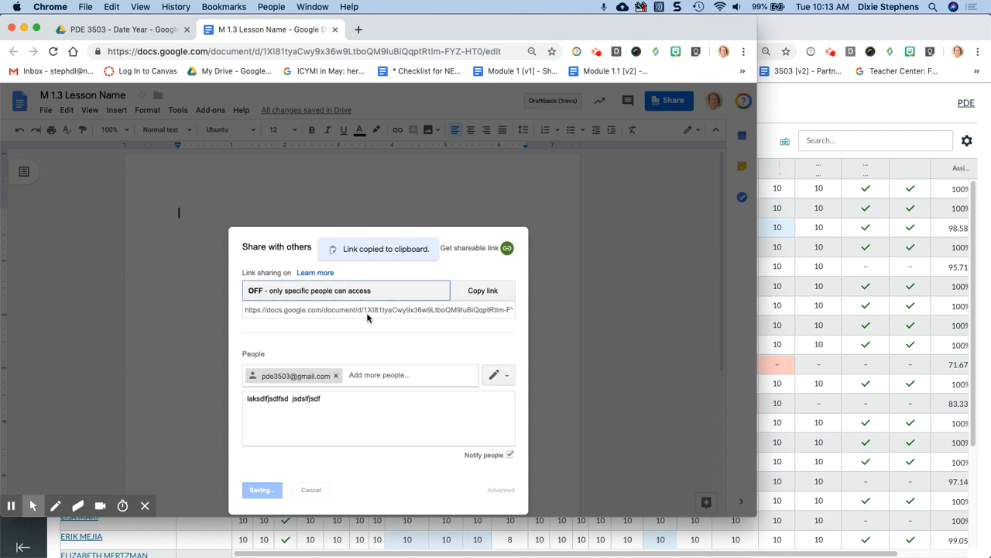
{"action": "left_click", "coordinate": [450, 267]}
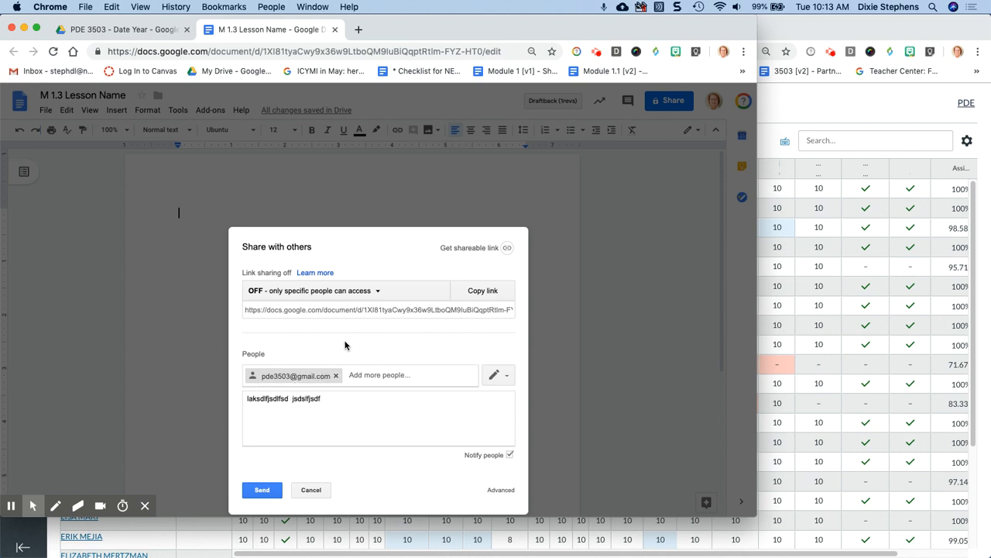
{"action": "left_click", "coordinate": [261, 491]}
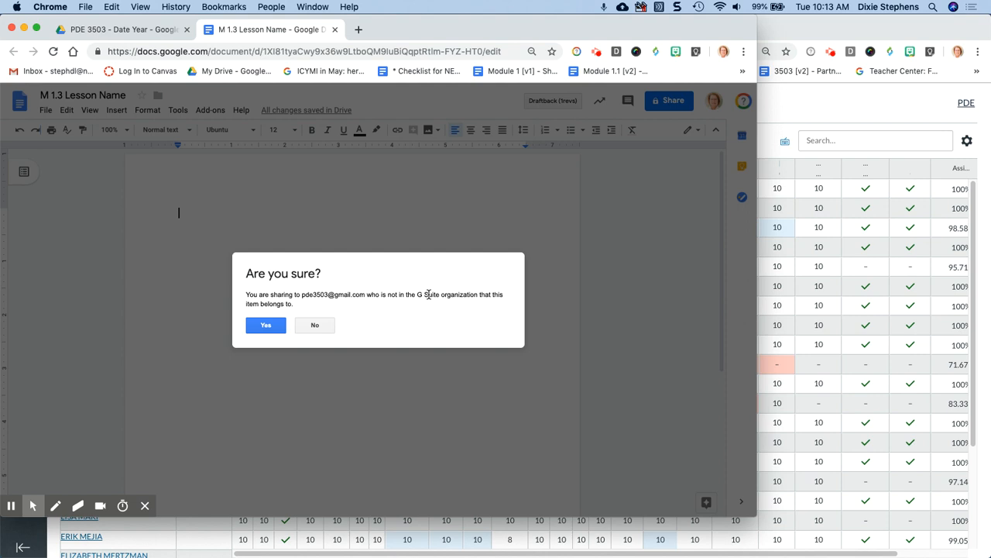
{"action": "left_click", "coordinate": [265, 327]}
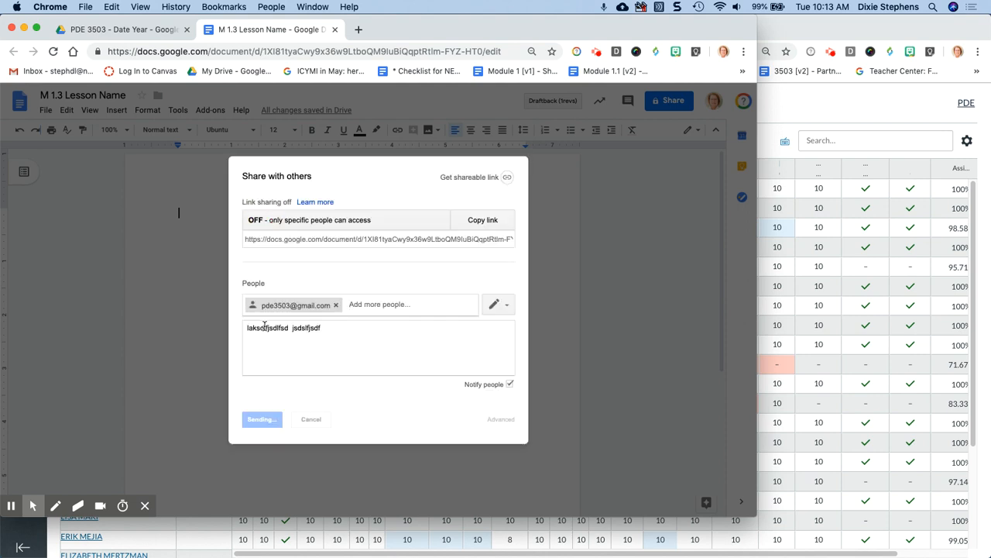